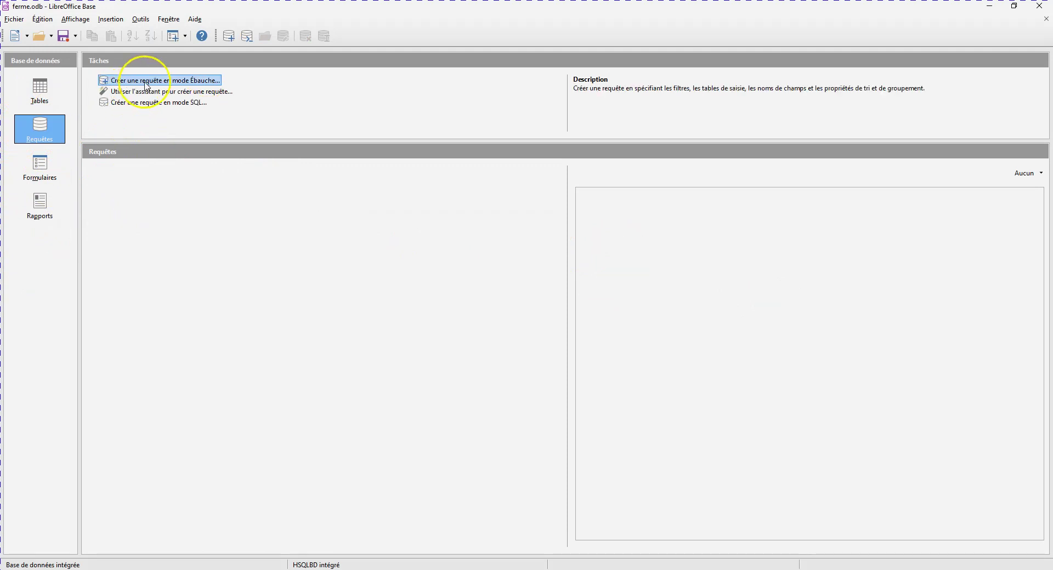
# Create a query in design view with the T_proprio and T_vaches tables, and move T_vaches away from T_proprio.
pyautogui.click(153, 81)
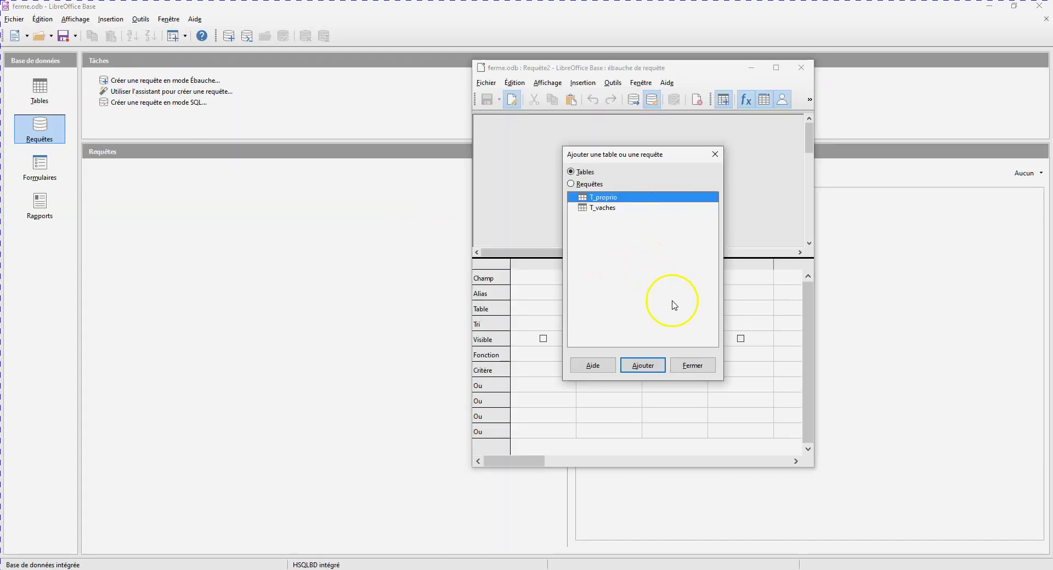
pyautogui.doubleClick(601, 199)
pyautogui.click(601, 211)
pyautogui.doubleClick(602, 211)
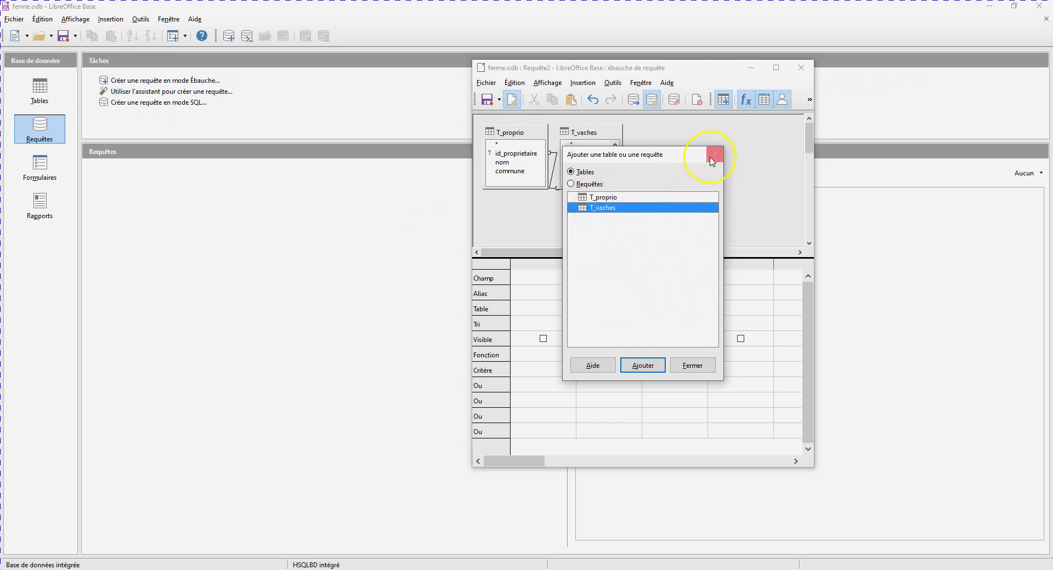
pyautogui.click(715, 158)
pyautogui.moveTo(614, 134); pyautogui.dragTo(651, 141)
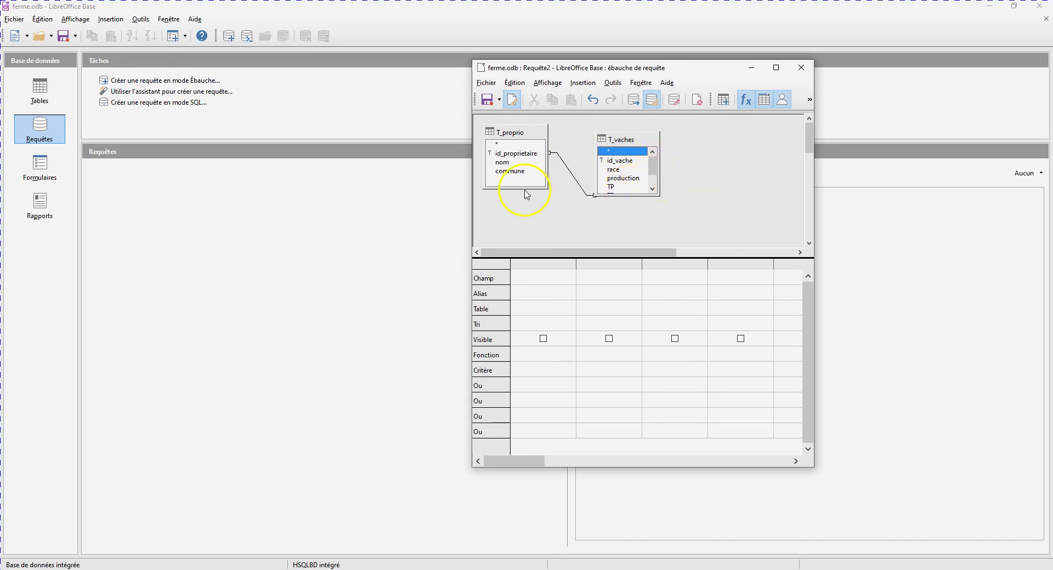
# Add nom from T_proprio and race, production, TP and TB from T_vaches to the query, and run it.
pyautogui.doubleClick(505, 164)
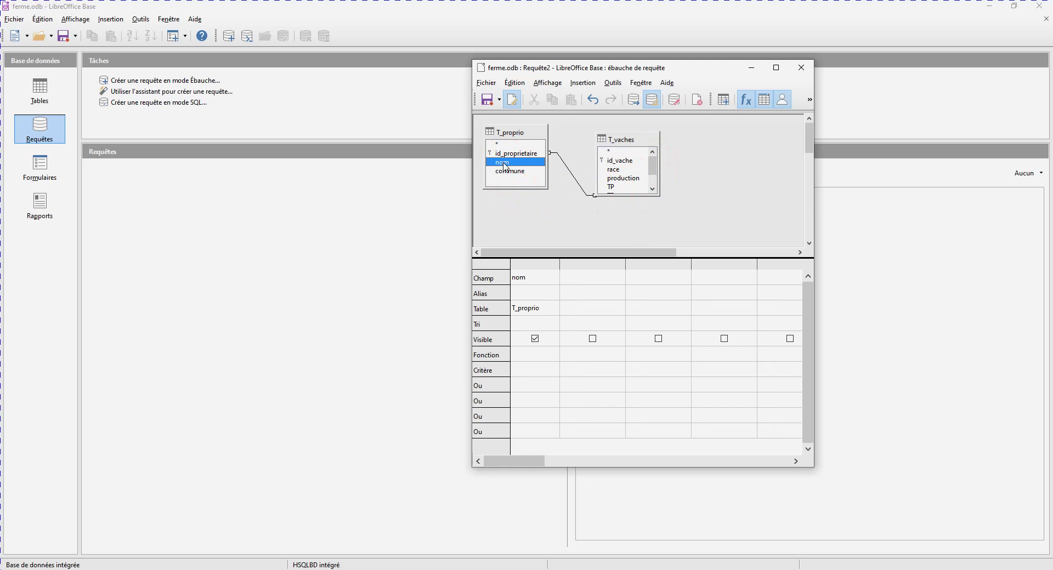
pyautogui.doubleClick(617, 170)
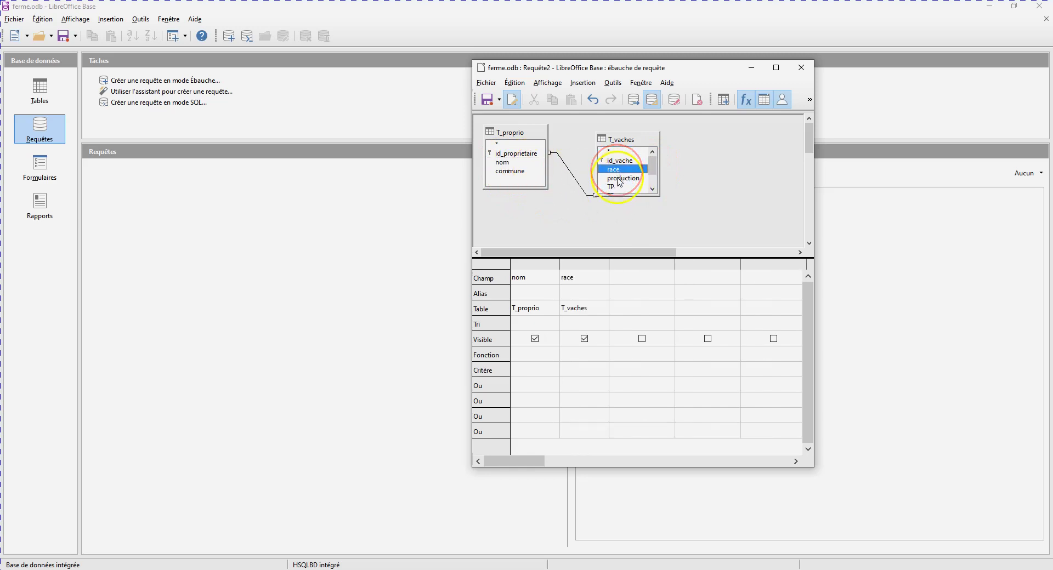
pyautogui.doubleClick(620, 178)
pyautogui.doubleClick(617, 188)
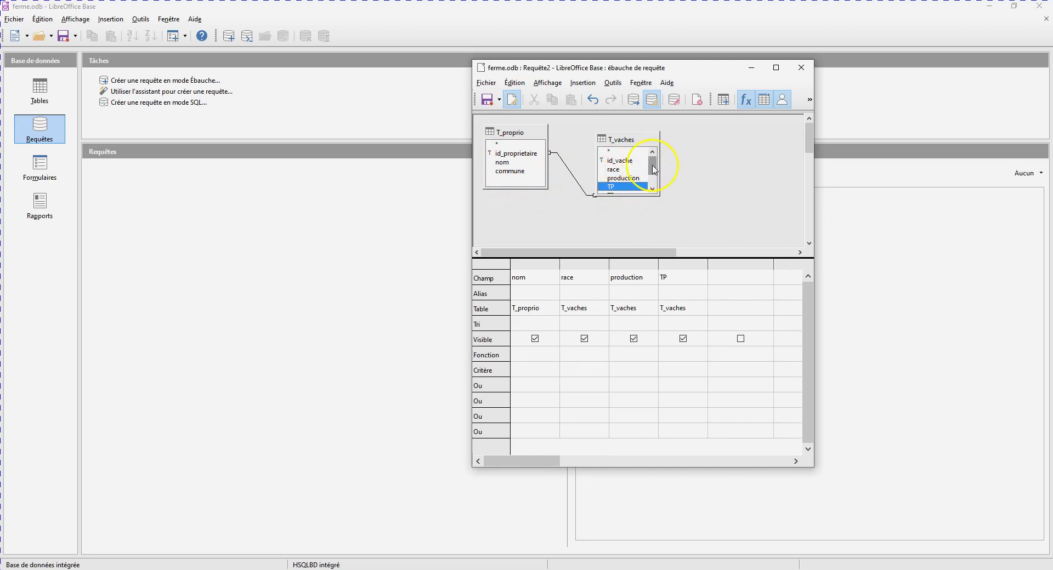
pyautogui.click(652, 188)
pyautogui.doubleClick(615, 179)
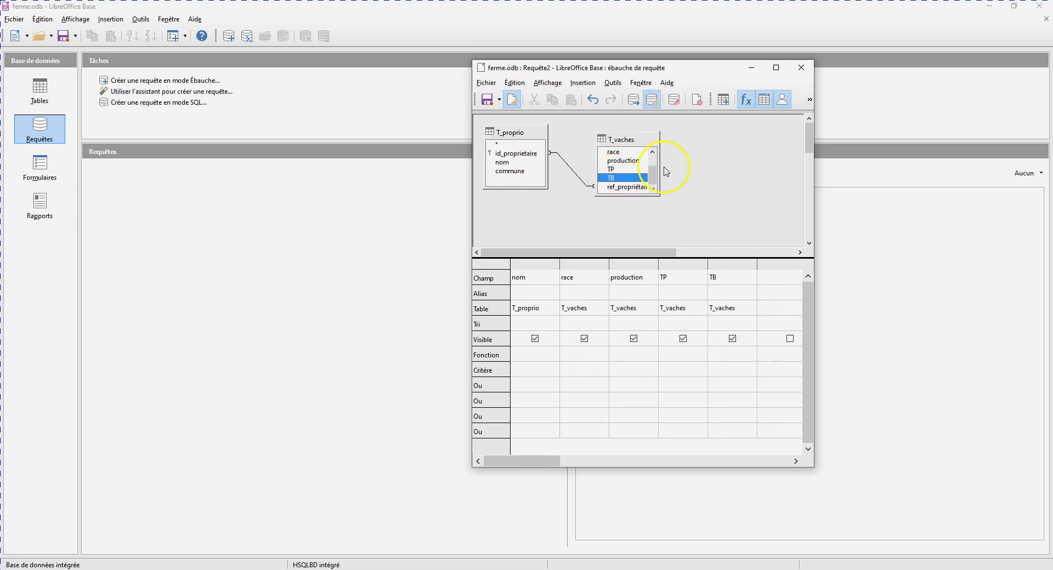
pyautogui.click(633, 102)
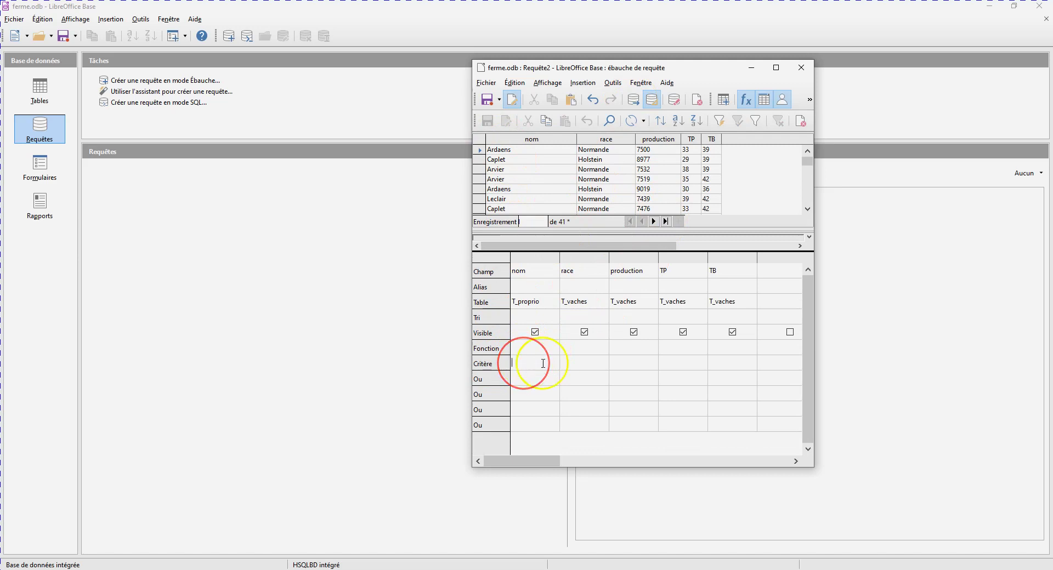
# Filter the nom column with the owner's surname as criterion, run the query and look through the resulting records.
pyautogui.write("Leclair'")
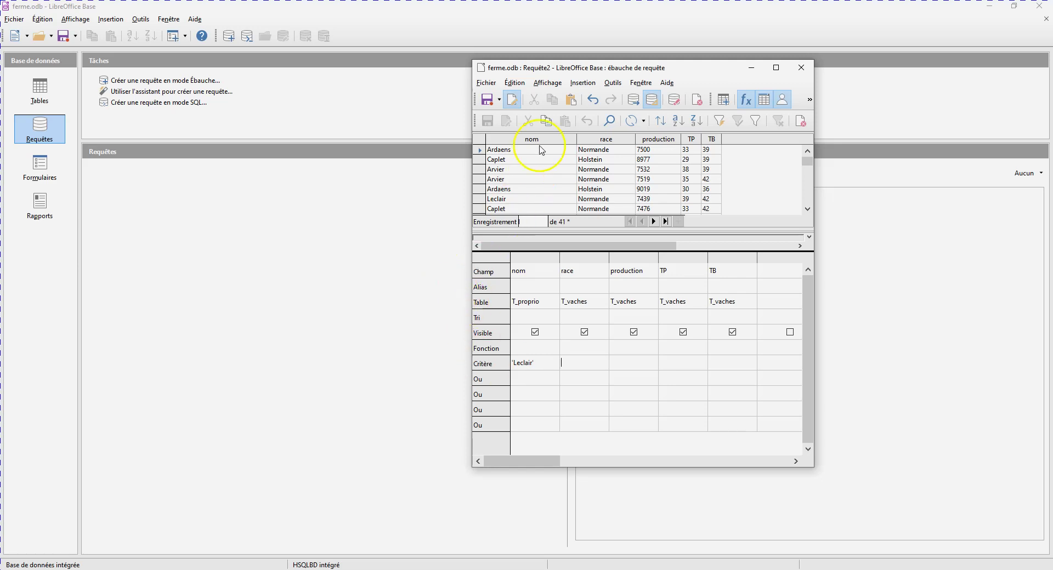
pyautogui.click(632, 101)
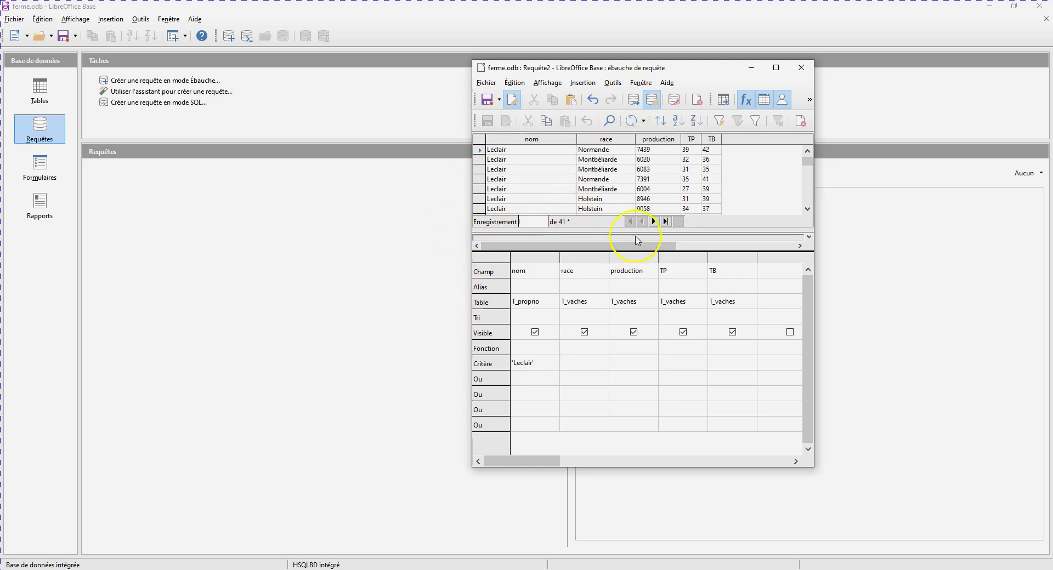
pyautogui.moveTo(807, 162); pyautogui.dragTo(808, 209)
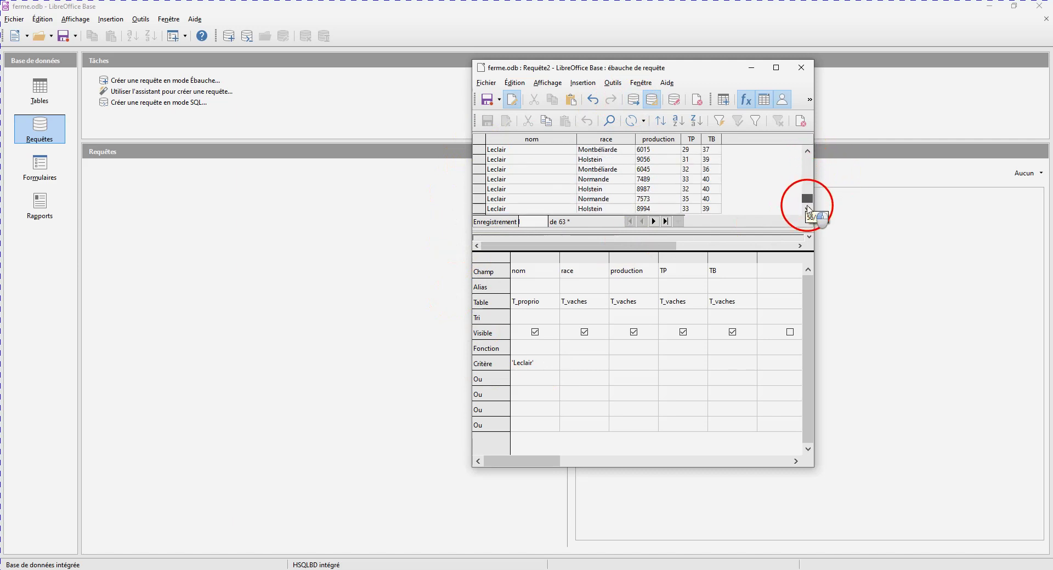
# Save the query under the name Requête1a.
pyautogui.click(485, 83)
pyautogui.click(518, 170)
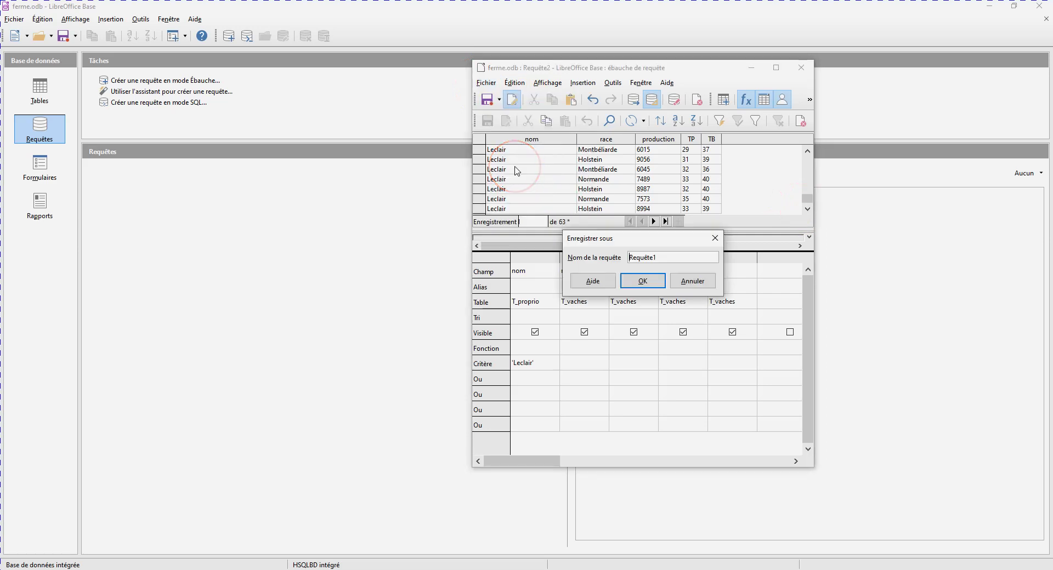
pyautogui.click(658, 258)
pyautogui.click(652, 281)
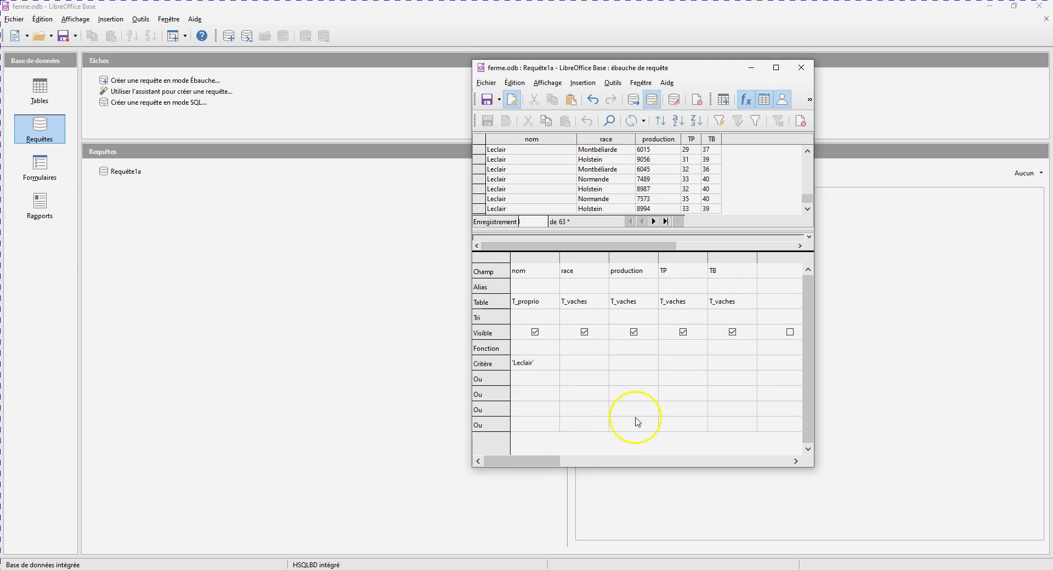
# Set the function of the race column to Nombre and that of the production column to Moyenne.
pyautogui.click(584, 349)
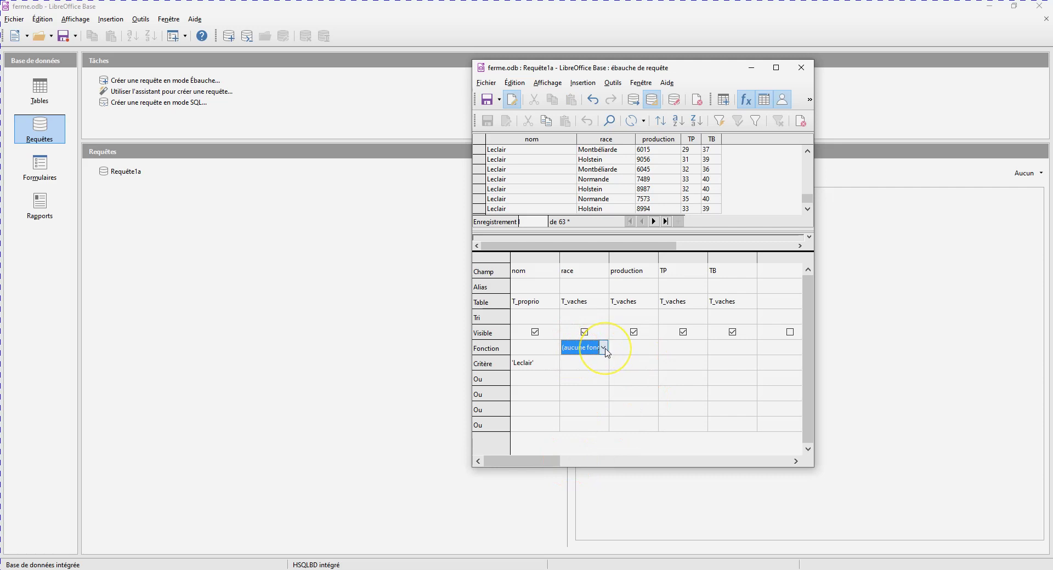
pyautogui.click(603, 349)
pyautogui.click(584, 384)
pyautogui.click(625, 349)
pyautogui.click(631, 352)
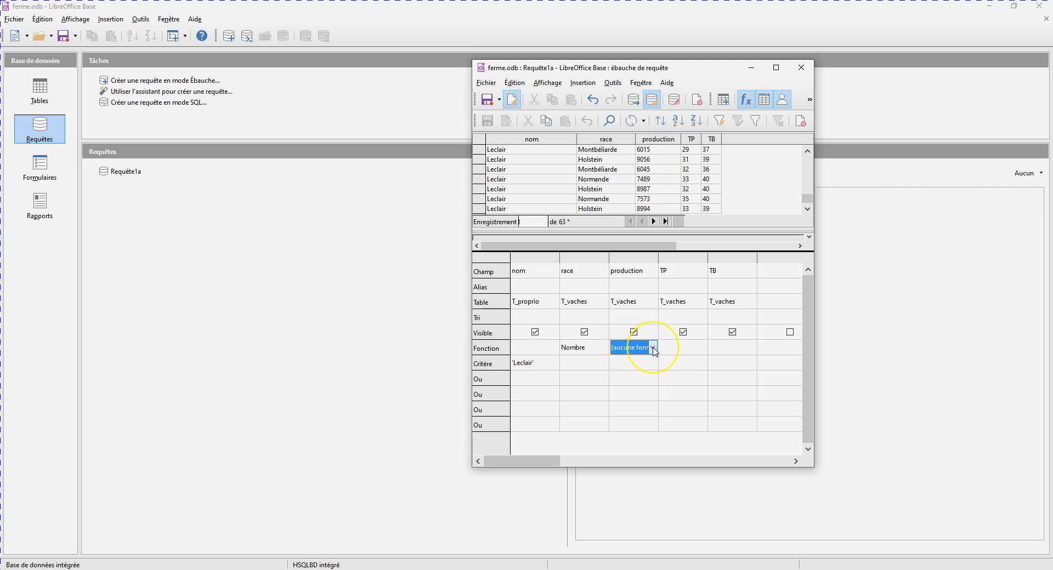
pyautogui.click(653, 348)
pyautogui.click(625, 369)
# Set the function of both the TP and TB columns to Maximum.
pyautogui.click(676, 351)
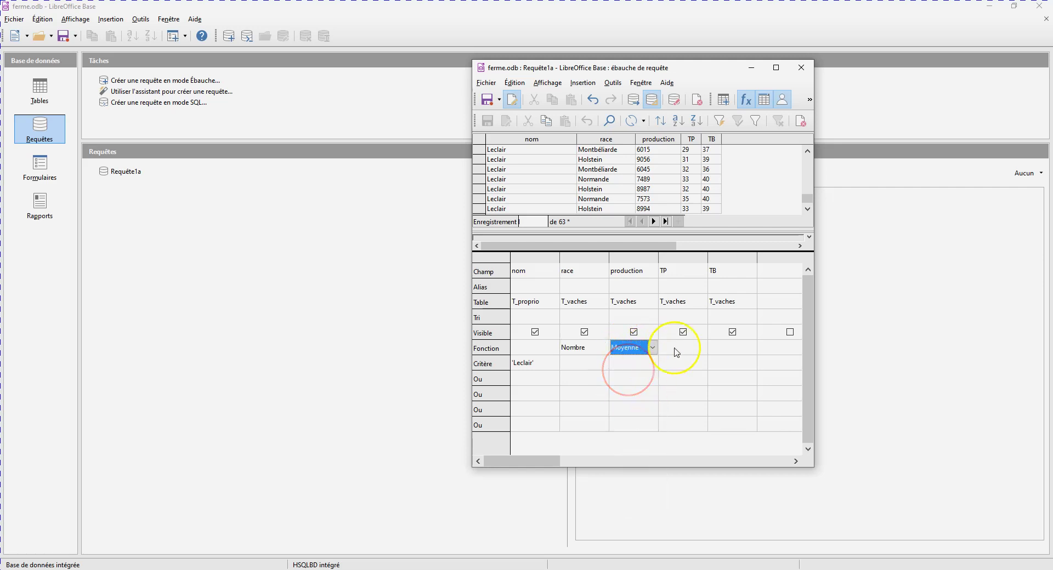
pyautogui.click(703, 349)
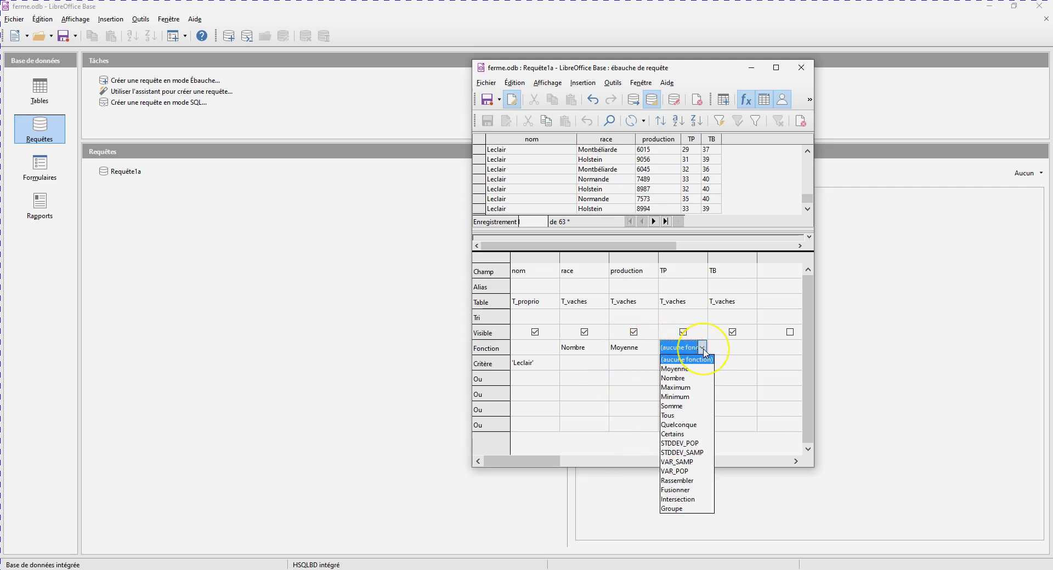
pyautogui.click(676, 388)
pyautogui.click(732, 349)
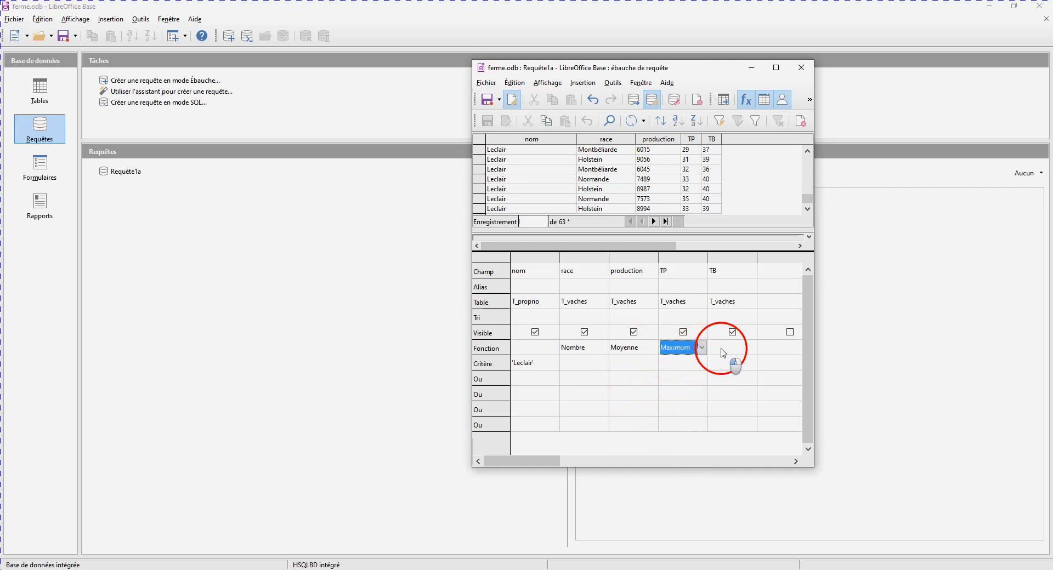
pyautogui.click(752, 350)
pyautogui.click(731, 388)
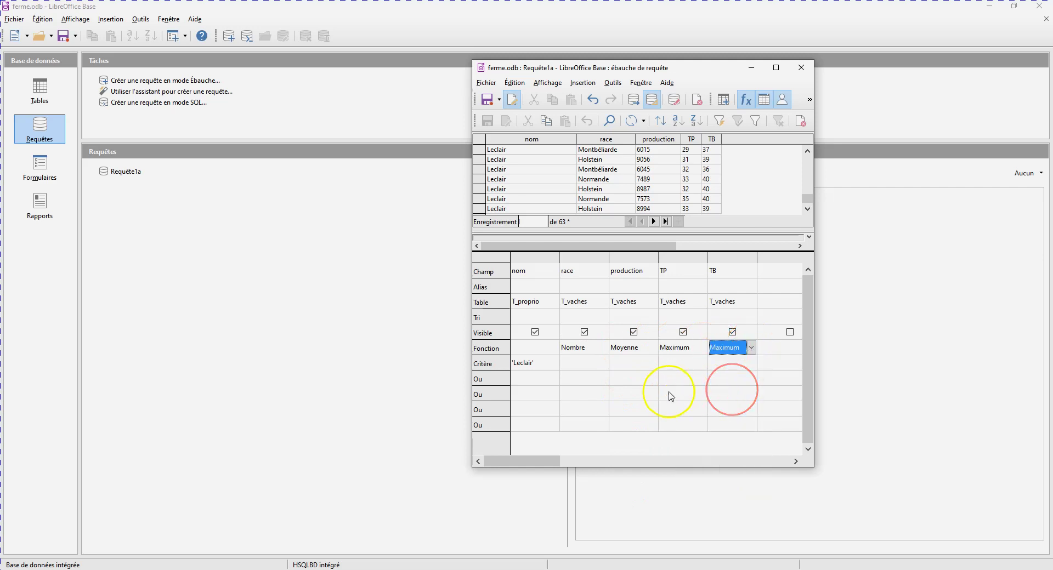
pyautogui.click(658, 400)
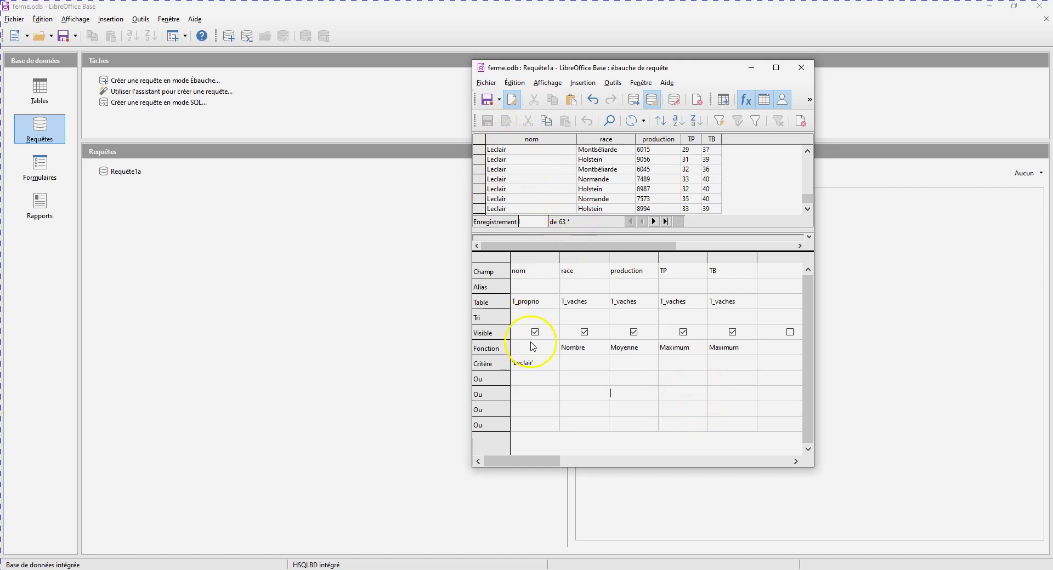
# Set the function of the nom column to Groupe and run the query.
pyautogui.click(579, 352)
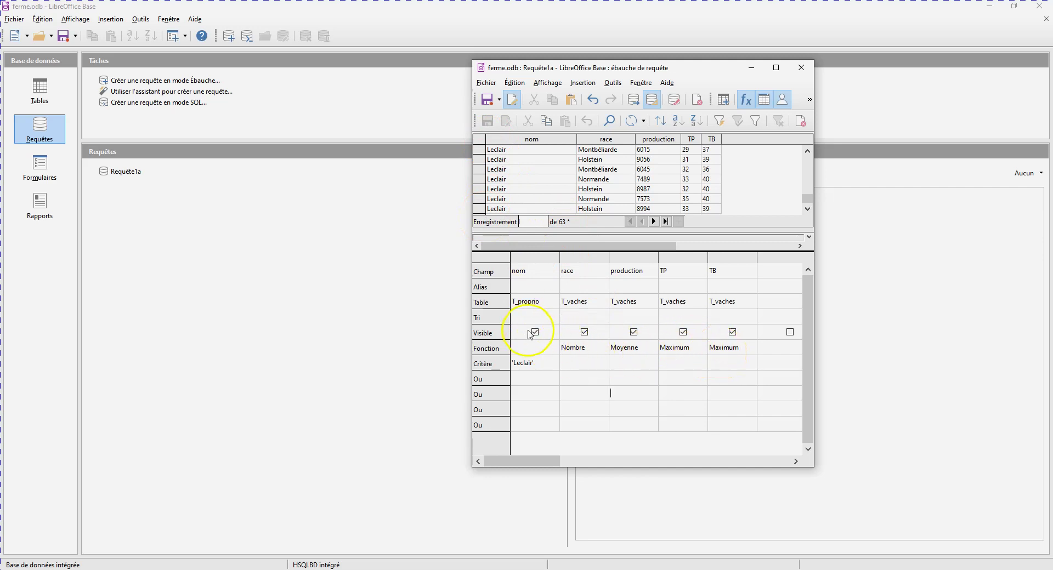
pyautogui.click(531, 349)
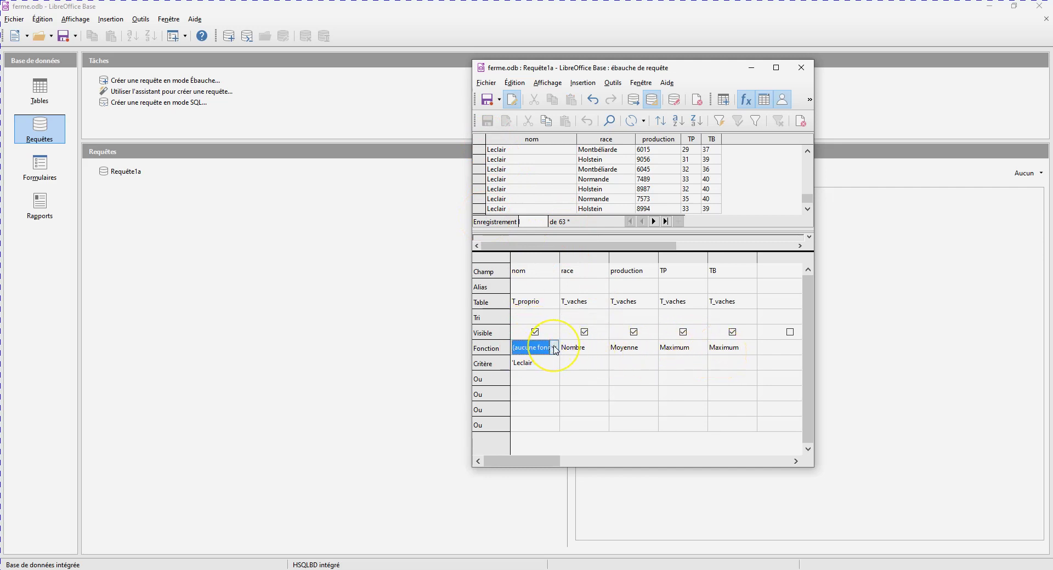
pyautogui.click(554, 347)
pyautogui.click(535, 509)
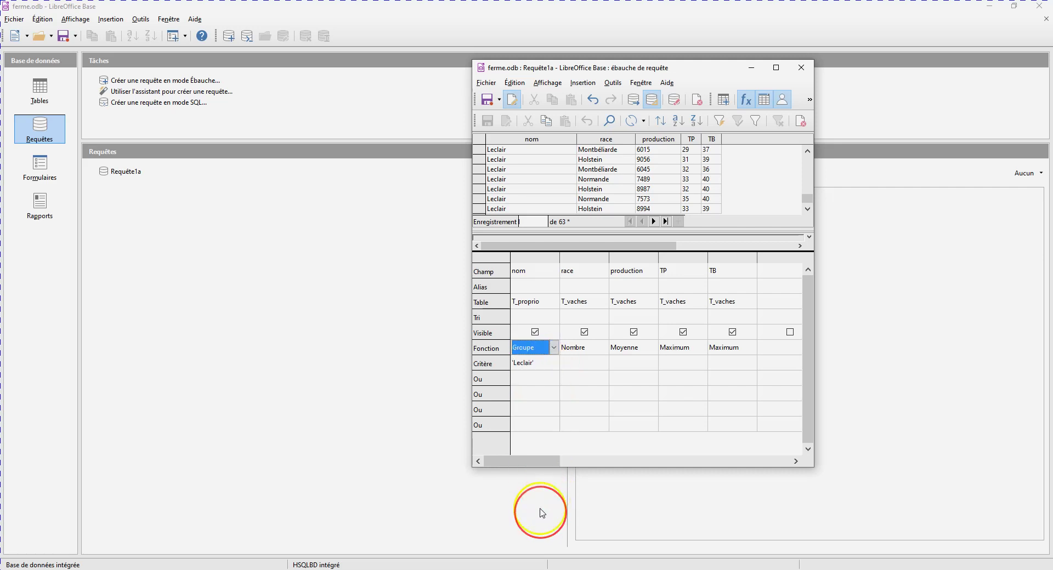
pyautogui.click(535, 403)
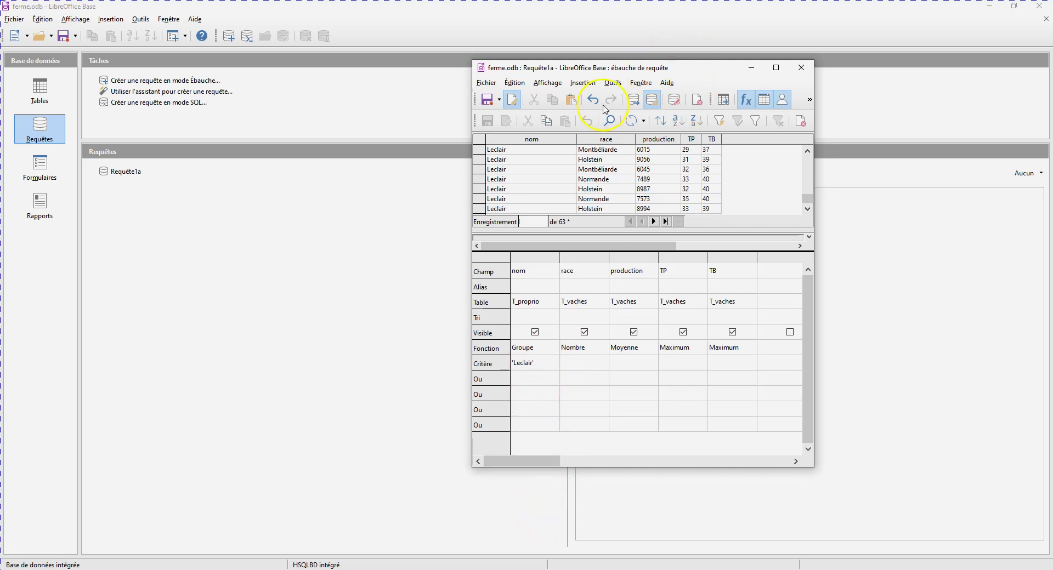
pyautogui.click(634, 100)
pyautogui.click(581, 157)
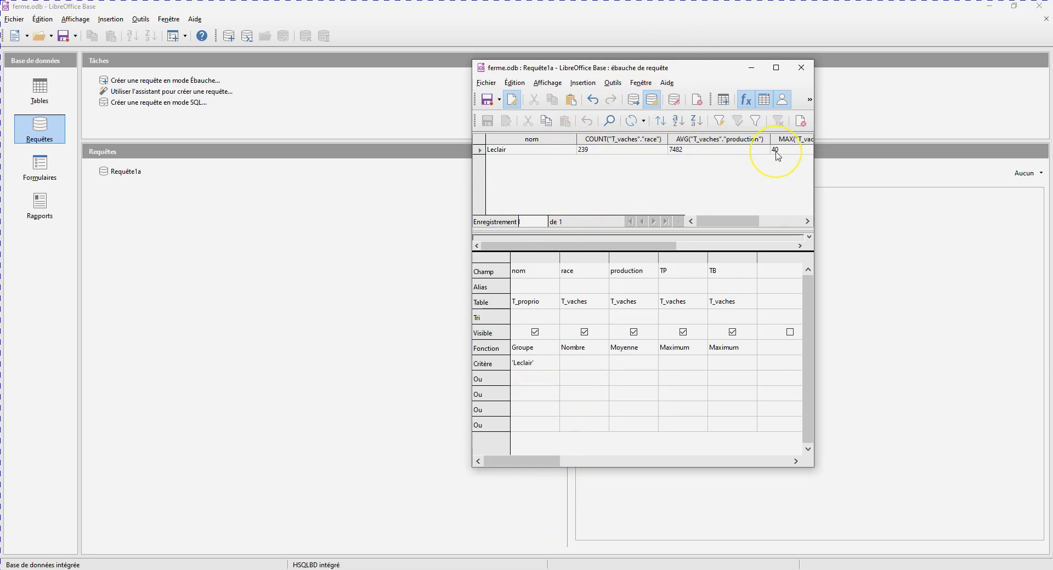
# Remove the function from the nom column, make that column not visible and rerun the query.
pyautogui.click(536, 350)
pyautogui.click(535, 350)
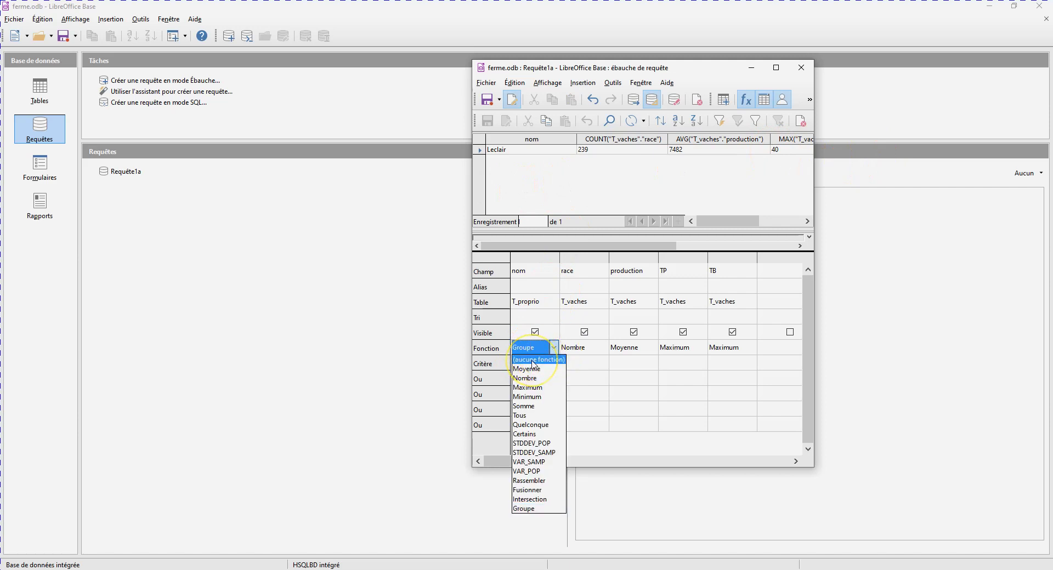
pyautogui.click(532, 360)
pyautogui.click(536, 332)
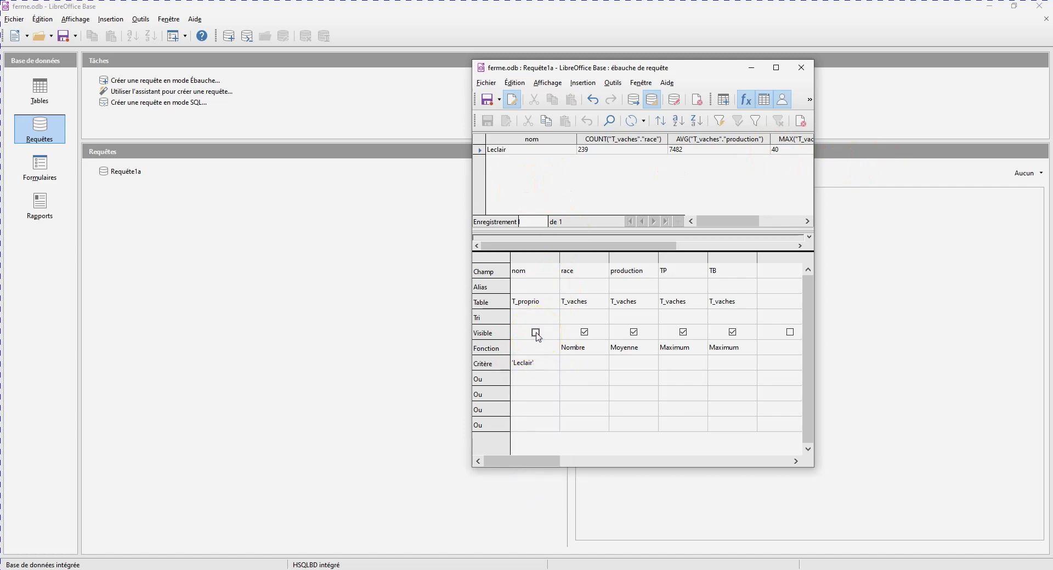
pyautogui.click(635, 103)
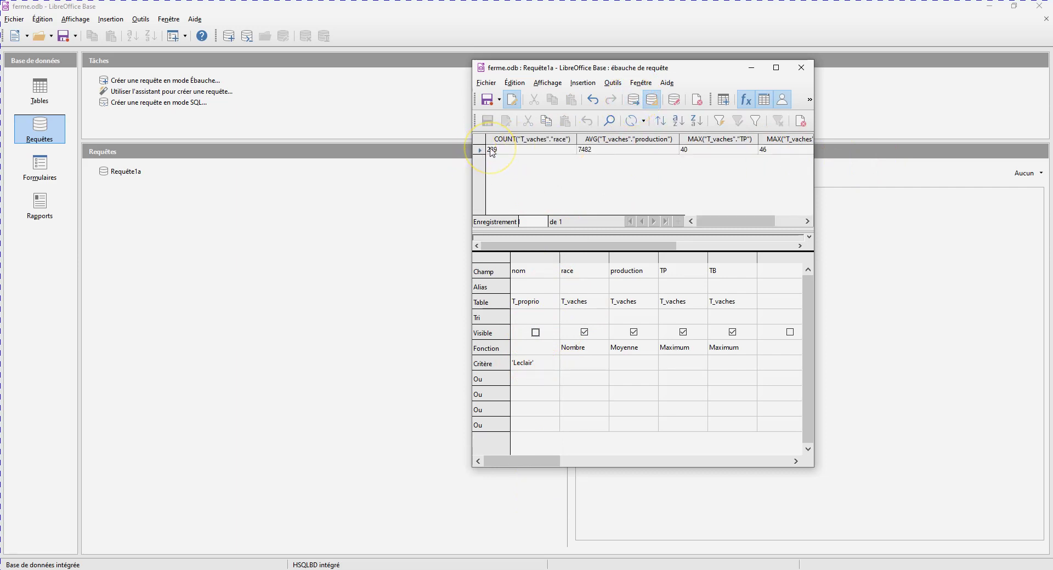
# Restore the Groupe function on a visible nom column and rerun the query.
pyautogui.click(540, 348)
pyautogui.click(554, 347)
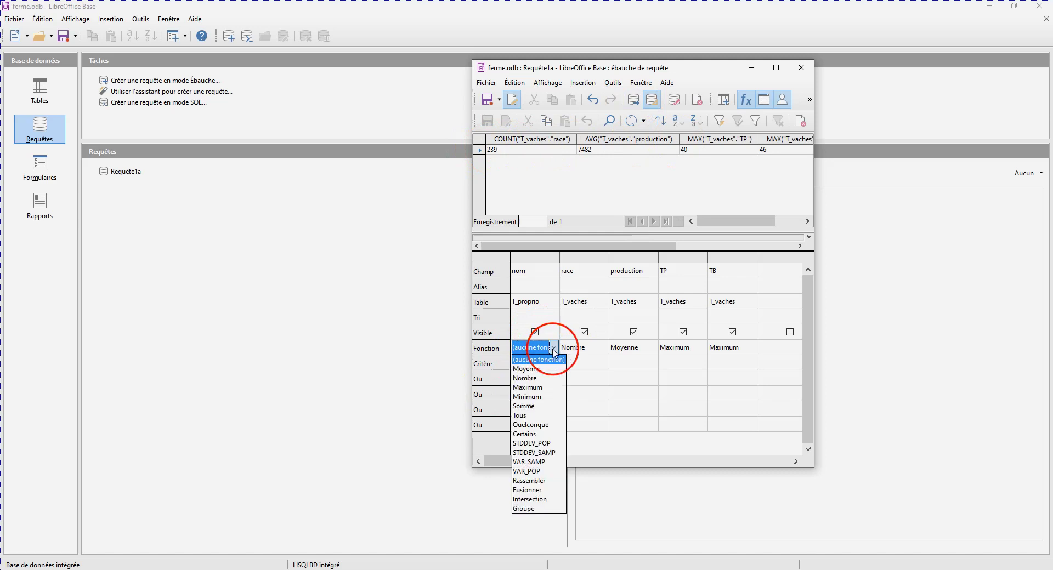
pyautogui.click(526, 508)
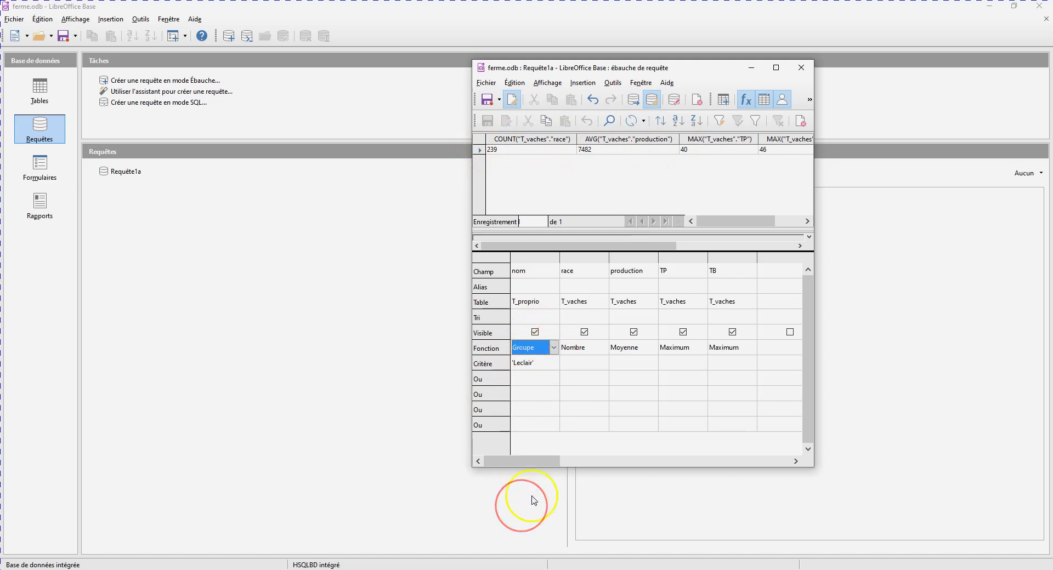
pyautogui.click(635, 101)
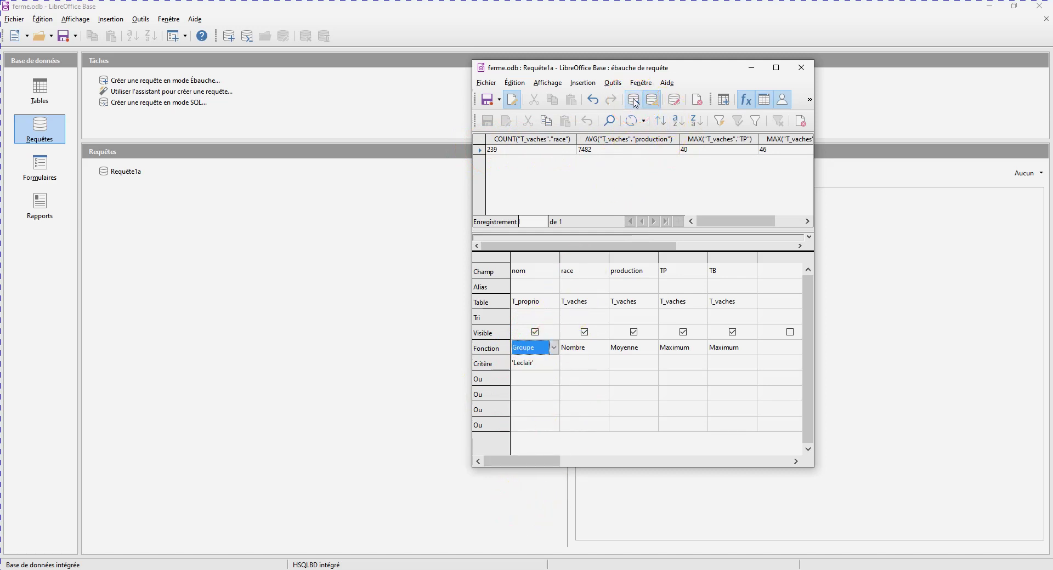
# Save the query under the new name Requête1b and widen its window to show all the result columns.
pyautogui.click(486, 83)
pyautogui.click(521, 170)
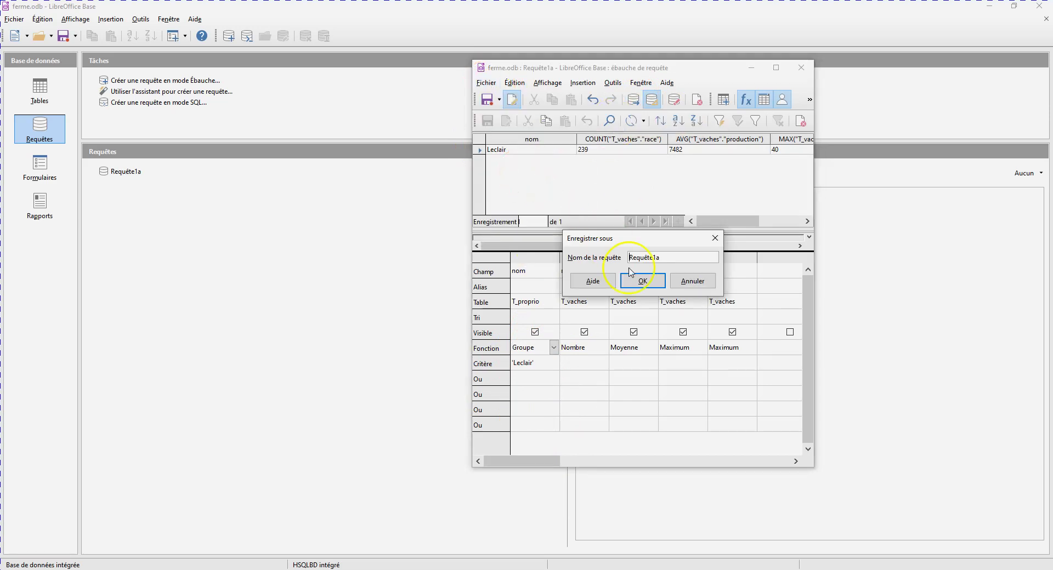
pyautogui.click(668, 258)
pyautogui.click(641, 280)
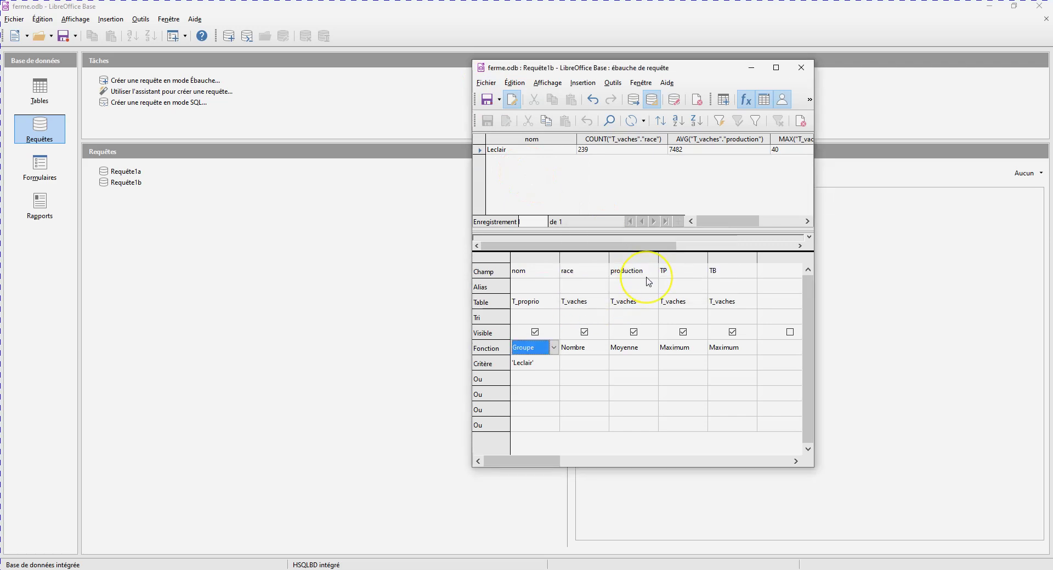
pyautogui.click(545, 410)
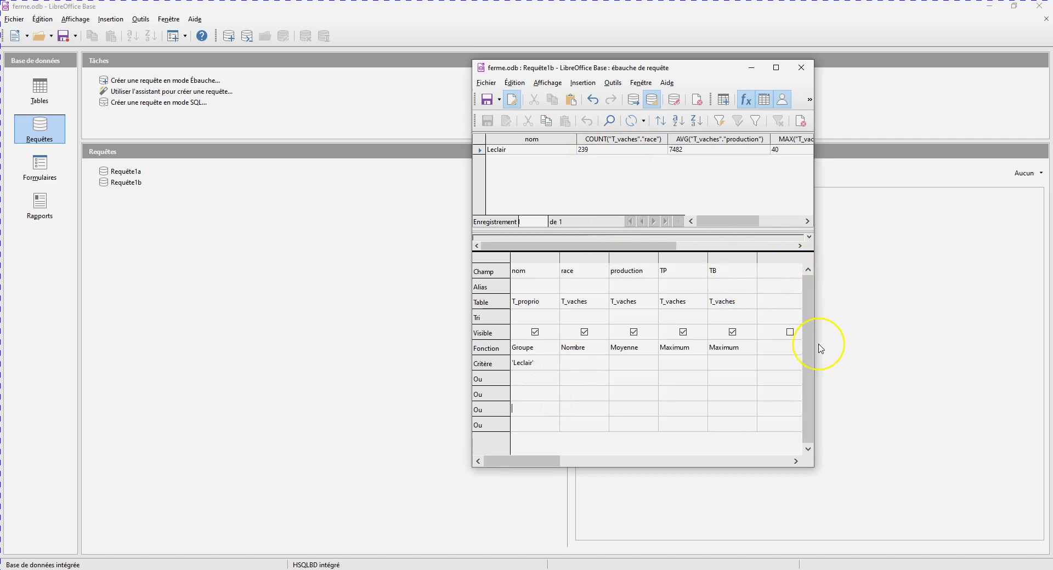
pyautogui.moveTo(815, 348); pyautogui.dragTo(935, 336)
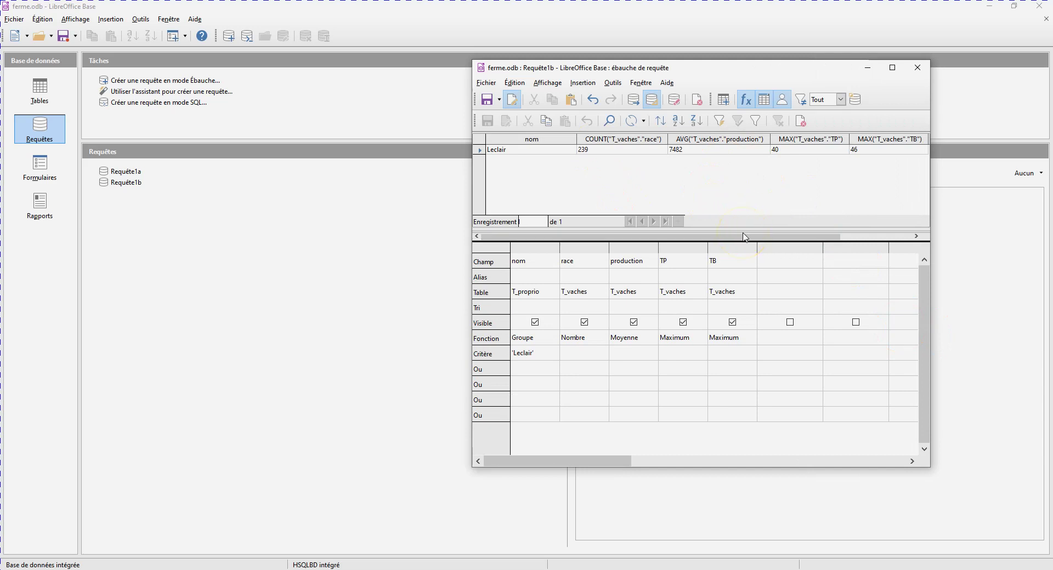
# Enlarge the results and table areas, and add the race field of T_vaches as another query column.
pyautogui.moveTo(742, 228); pyautogui.dragTo(743, 279)
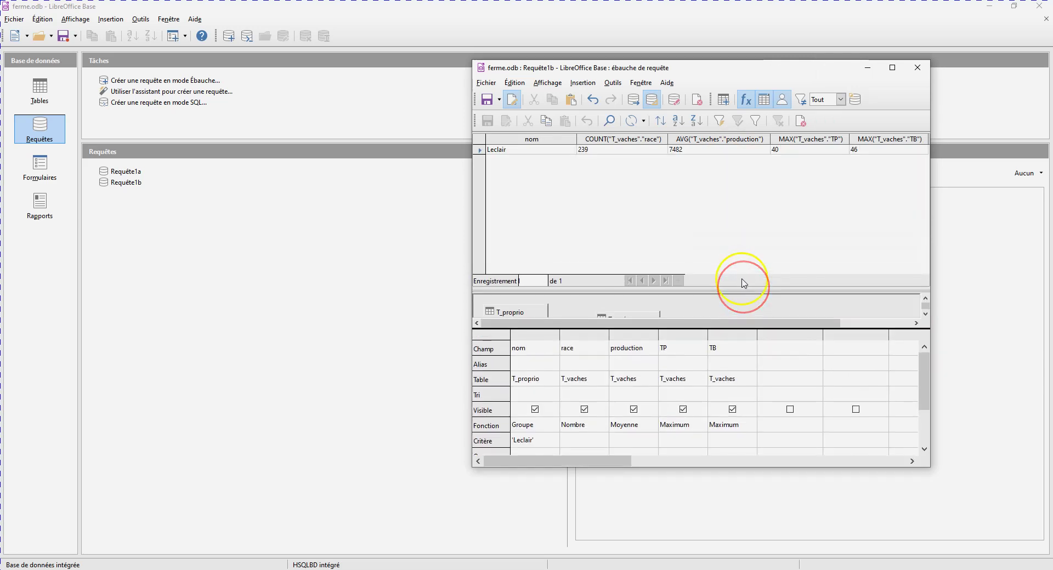
pyautogui.moveTo(745, 328); pyautogui.dragTo(745, 369)
pyautogui.moveTo(612, 331); pyautogui.dragTo(817, 390)
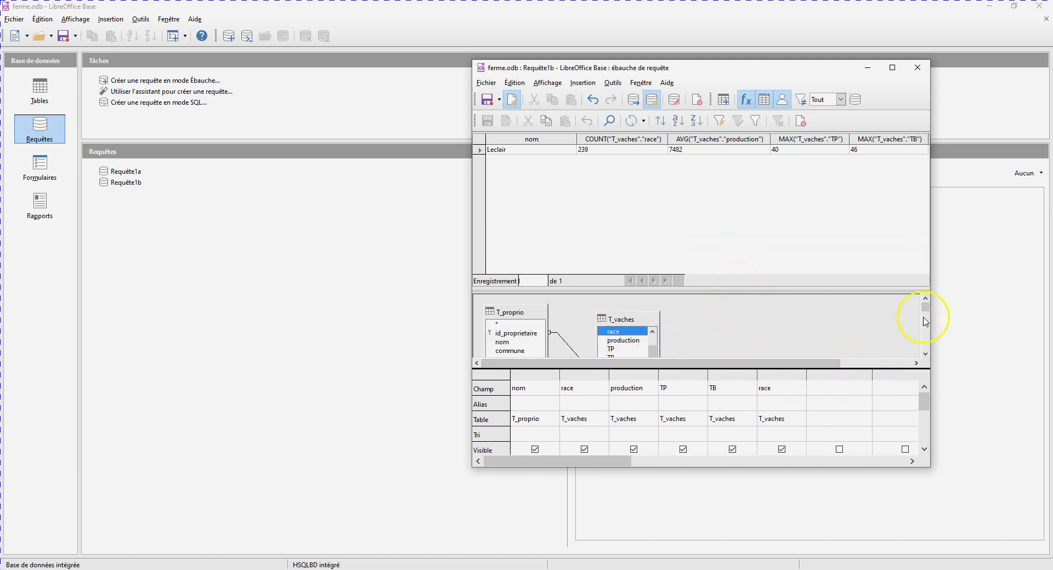
# Set the function of the added race column to Groupe, run the query and widen the window to show that column's results.
pyautogui.moveTo(925, 403); pyautogui.dragTo(924, 413)
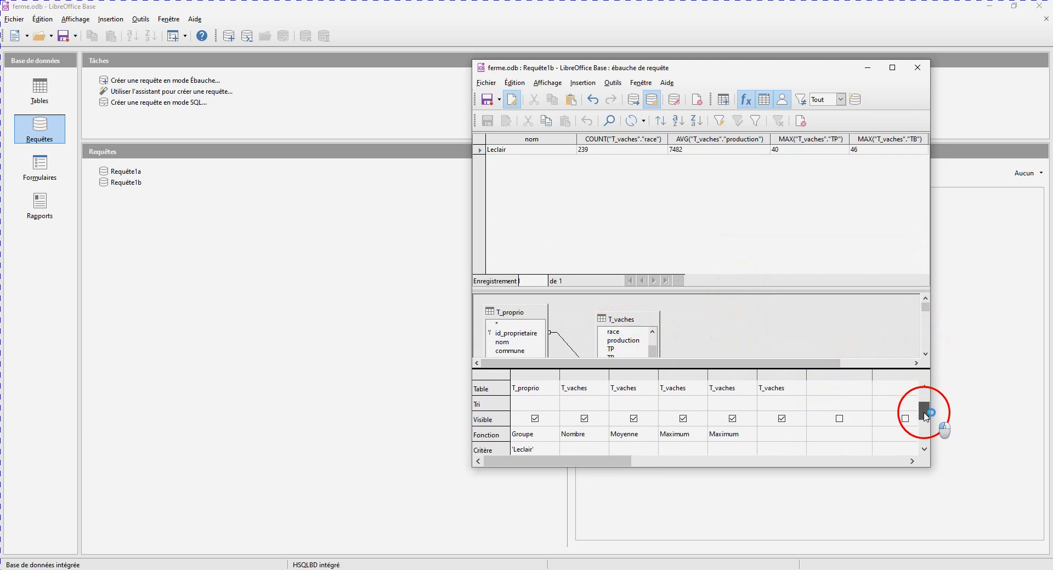
pyautogui.click(778, 442)
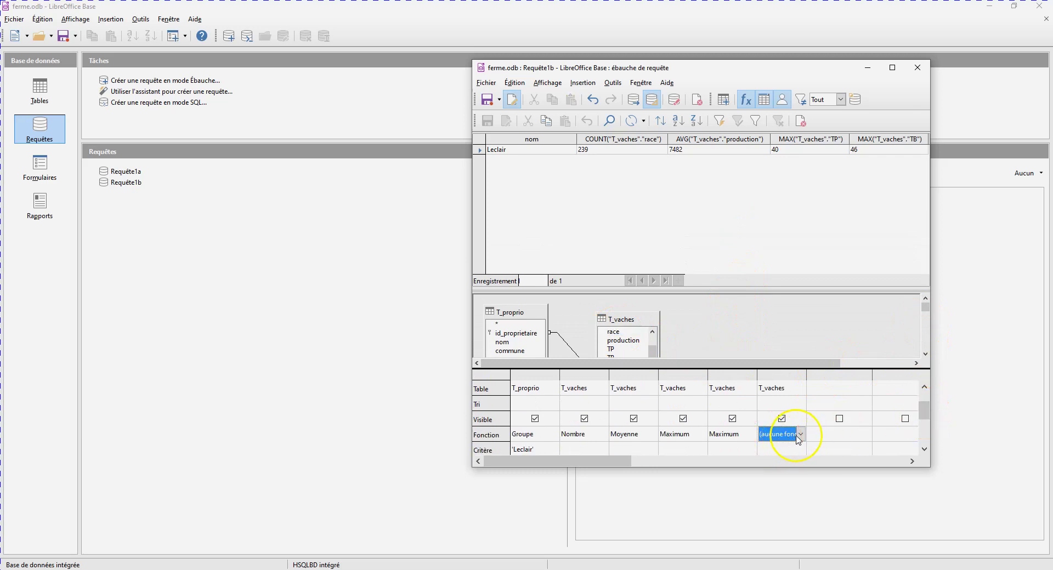
pyautogui.click(798, 435)
pyautogui.click(771, 422)
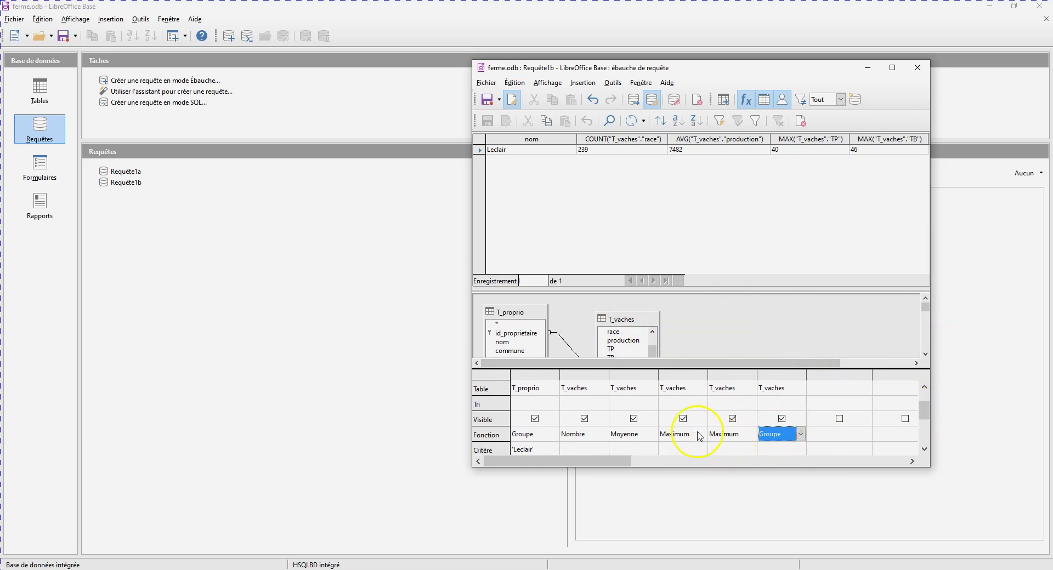
pyautogui.click(634, 100)
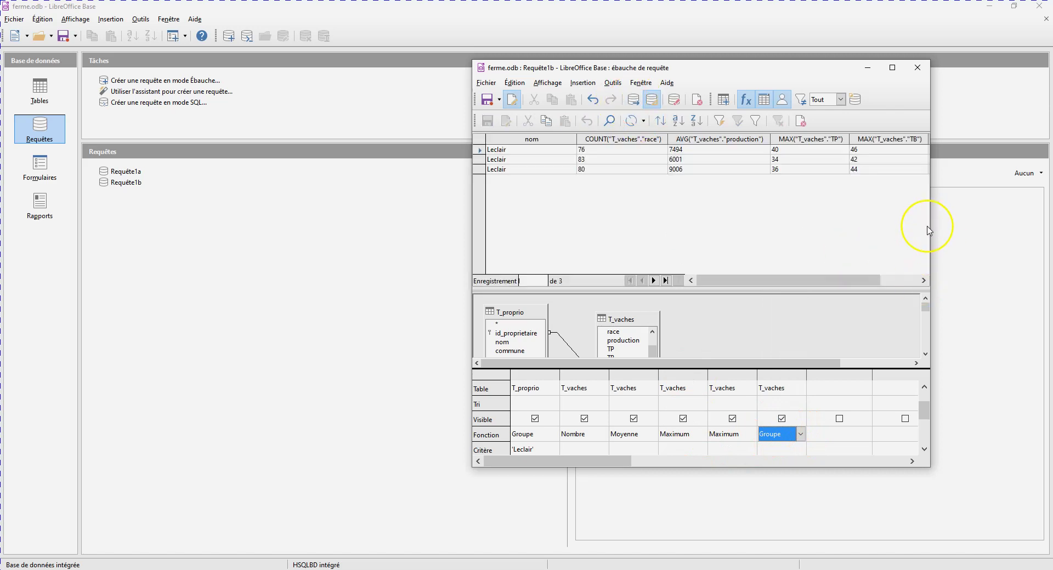
pyautogui.moveTo(932, 225); pyautogui.dragTo(978, 228)
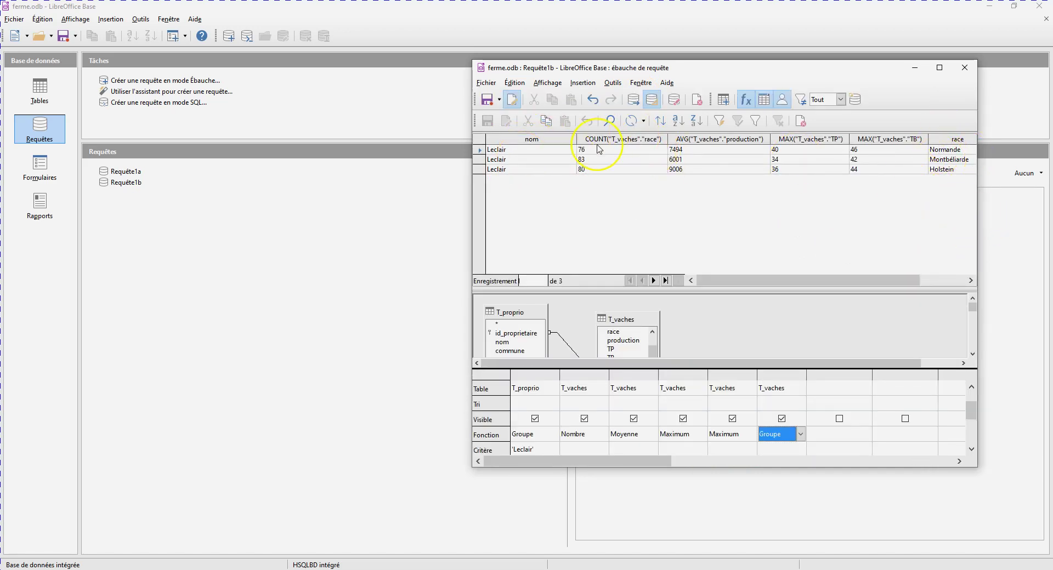
# Move the grouped race column directly after the nom column and rerun the query.
pyautogui.click(774, 379)
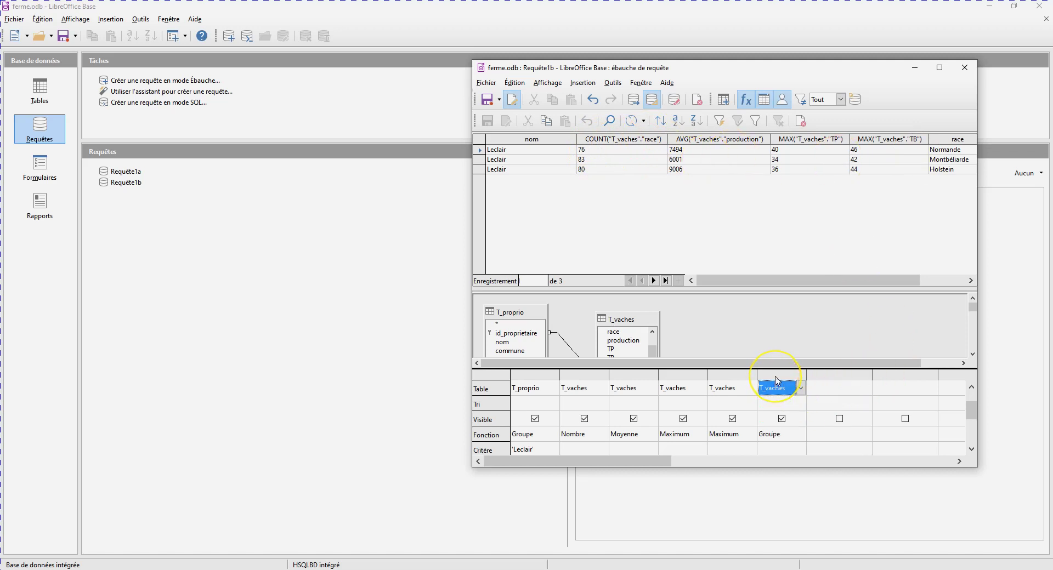
pyautogui.moveTo(774, 378); pyautogui.dragTo(577, 383)
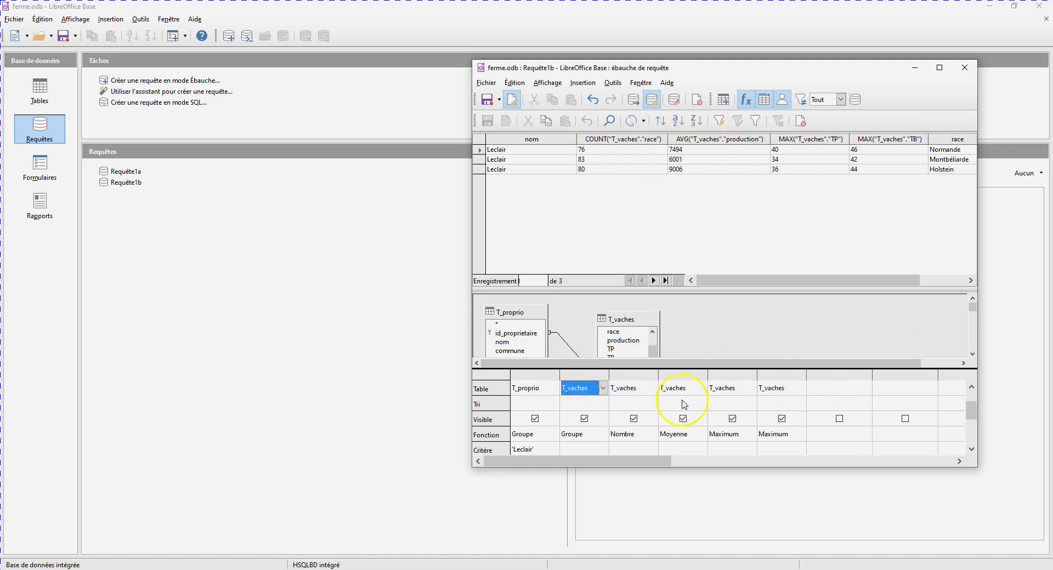
pyautogui.click(634, 101)
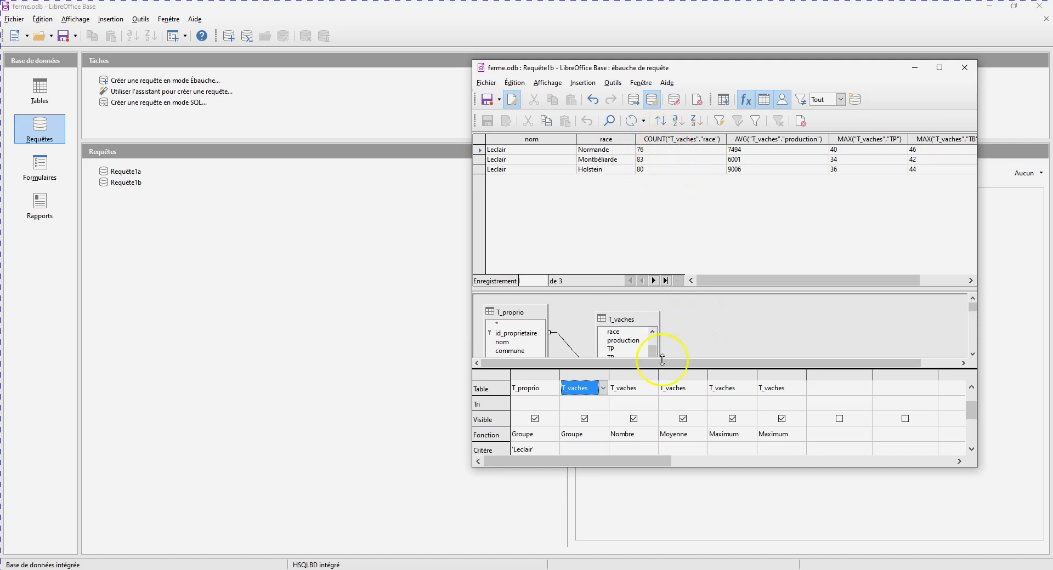
# Give the counted race column the alias nombre, production the alias moyenne, and TP and TB the alias maximum, and rerun the query.
pyautogui.click(624, 406)
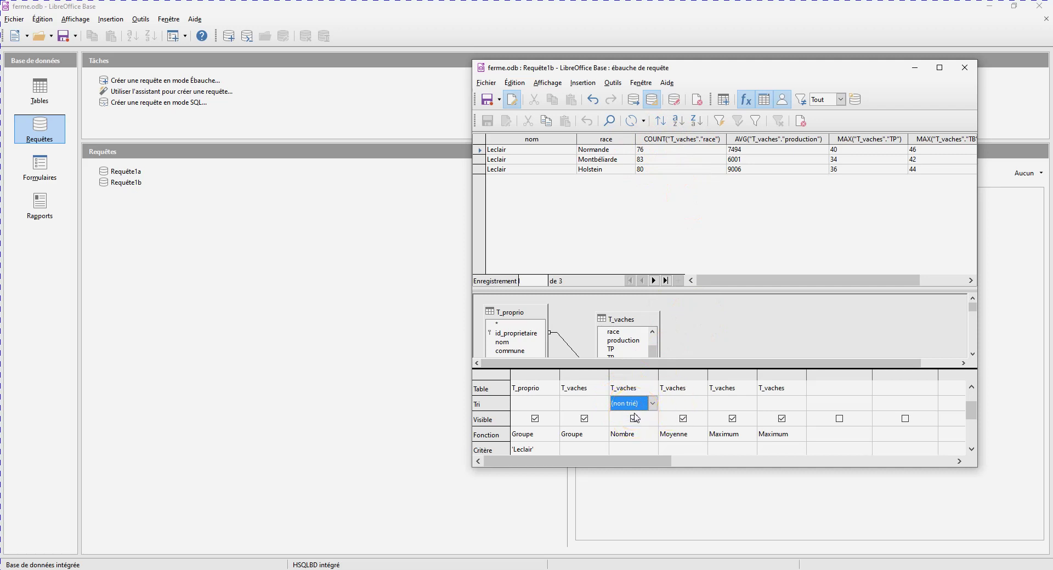
pyautogui.click(662, 421)
pyautogui.moveTo(975, 415); pyautogui.dragTo(972, 403)
pyautogui.click(623, 404)
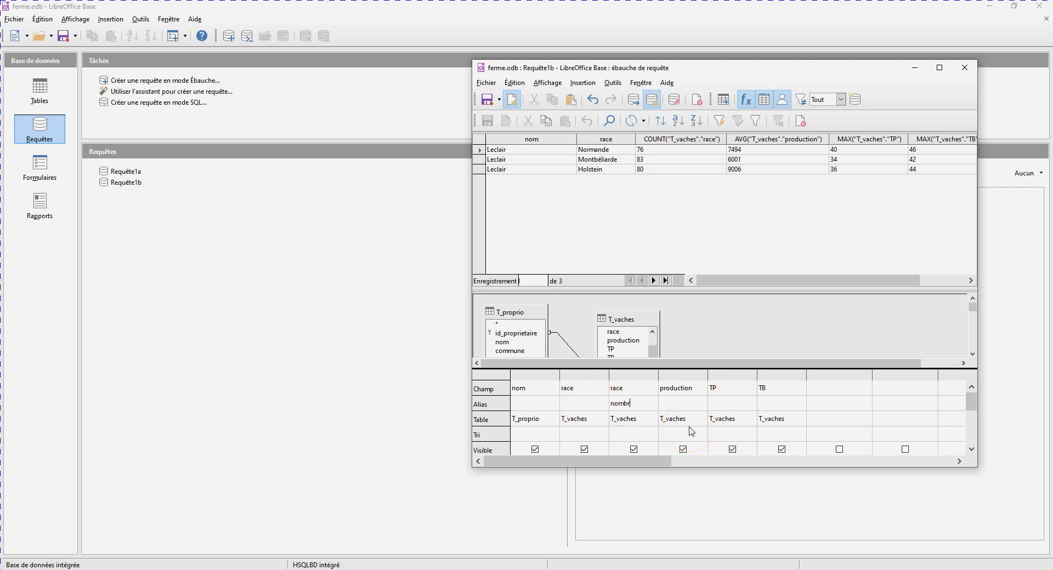
pyautogui.click(669, 403)
pyautogui.click(728, 404)
pyautogui.click(773, 406)
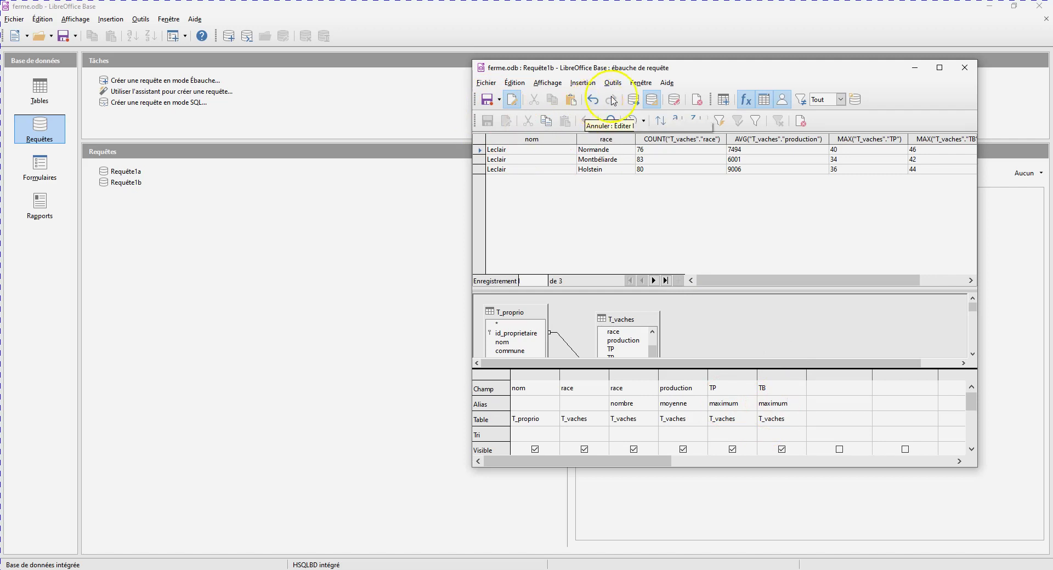
pyautogui.click(634, 100)
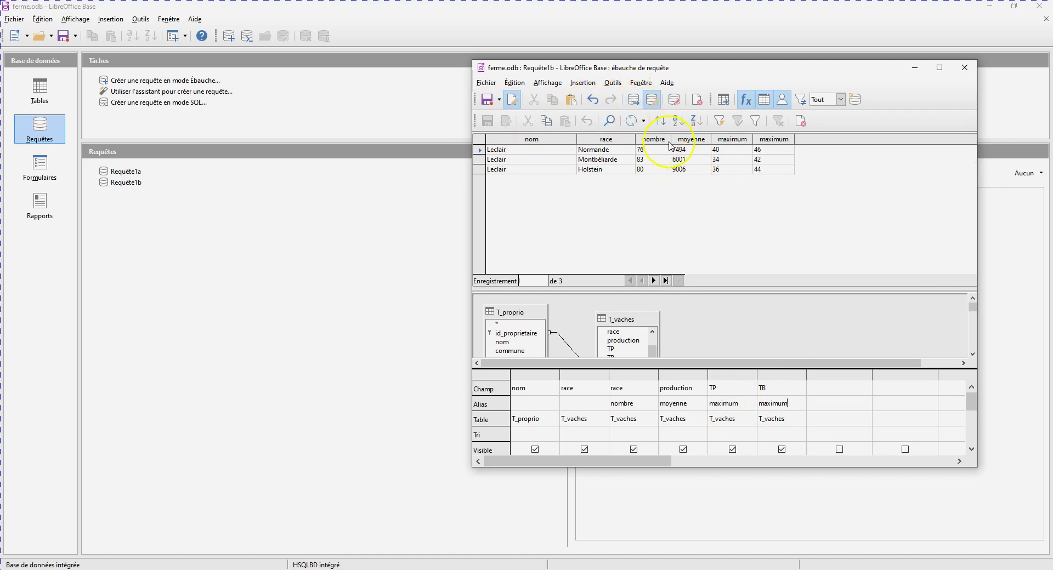